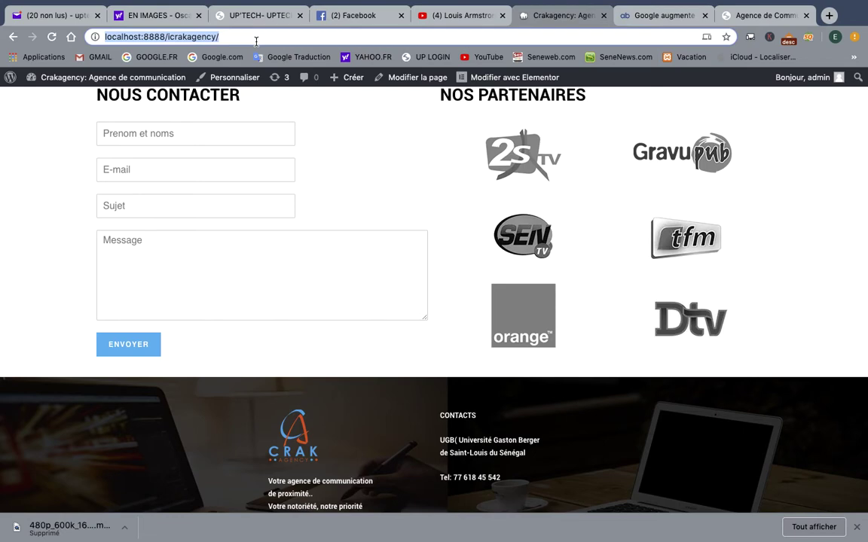
Open the local site's wp-admin dashboard and go to its general settings
{"action": "left_click", "coordinate": [256, 42]}
{"action": "type", "text": "wp-"}
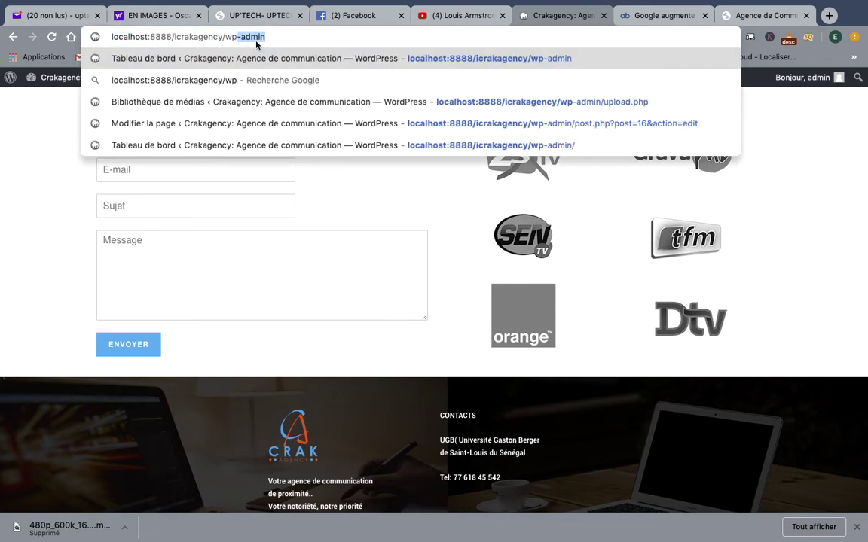
{"action": "key", "text": "Return"}
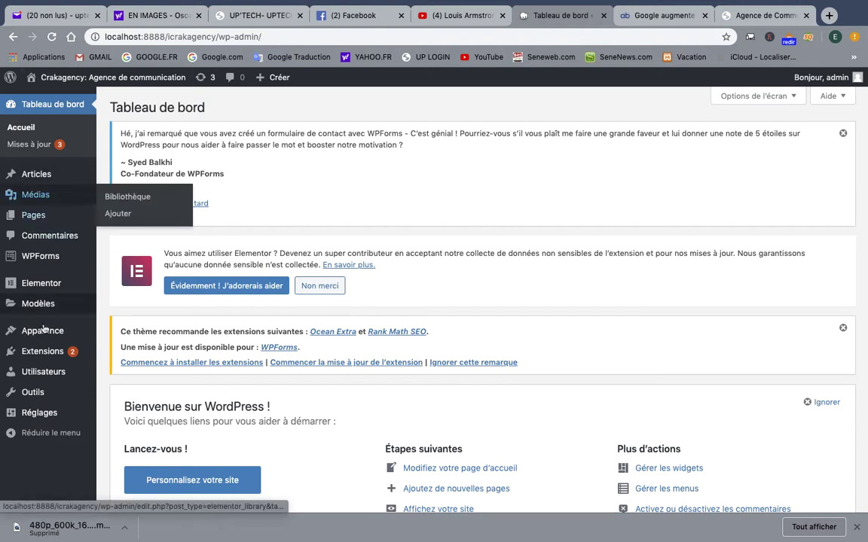
{"action": "mouse_move", "coordinate": [40, 422]}
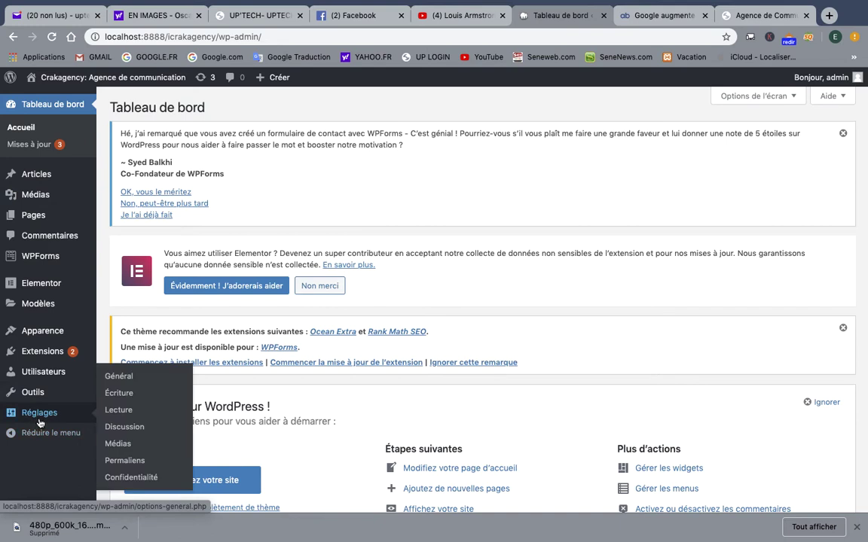
{"action": "left_click", "coordinate": [126, 382]}
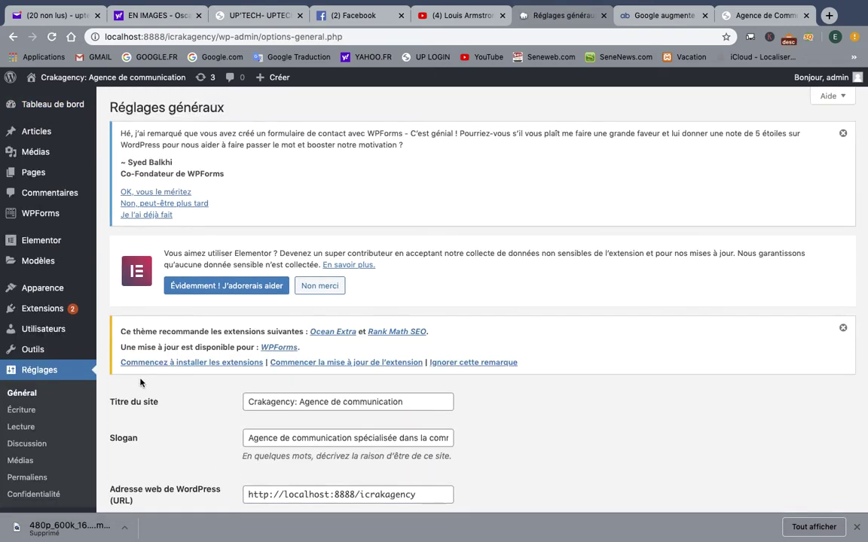
Extend the site title to "Crakagency: Agence de communication, marketing, publicité sénegal"
{"action": "scroll", "coordinate": [333, 403], "scroll_direction": "down", "scroll_amount": 2}
{"action": "scroll", "coordinate": [333, 403], "scroll_direction": "down", "scroll_amount": 1}
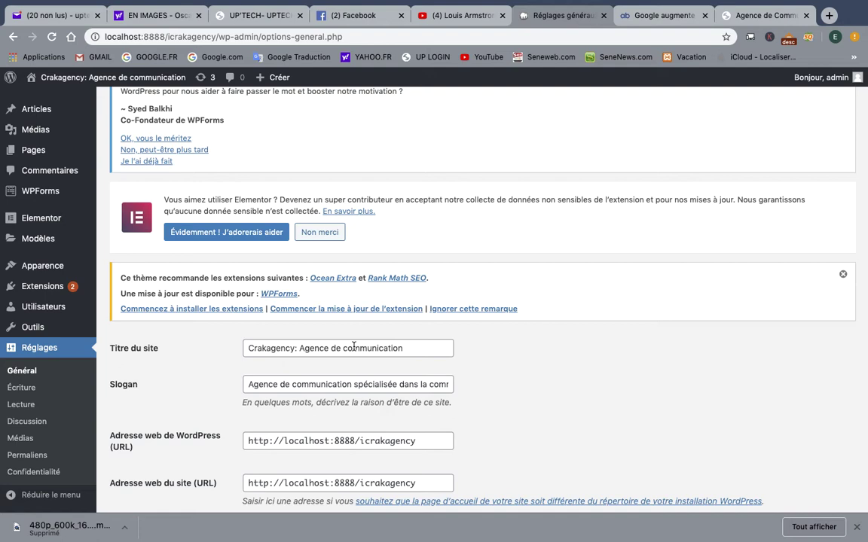
{"action": "left_click", "coordinate": [406, 348]}
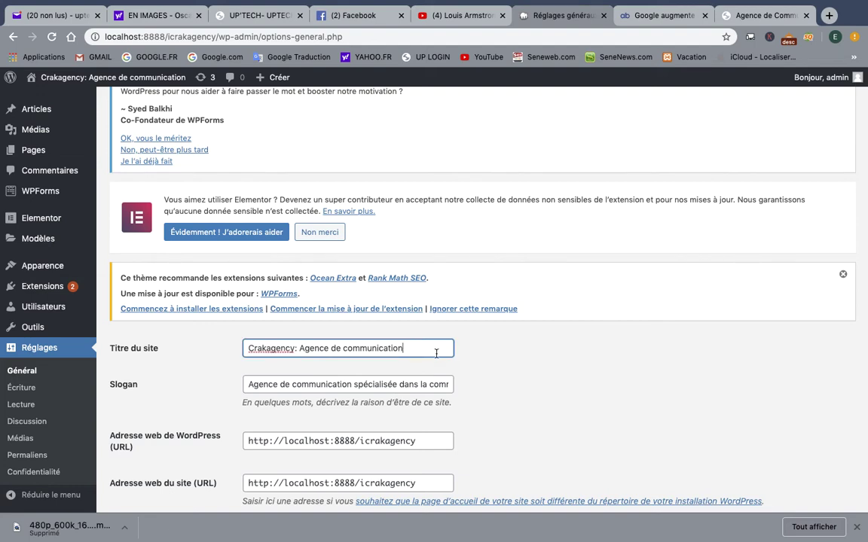
{"action": "type", "text": ","}
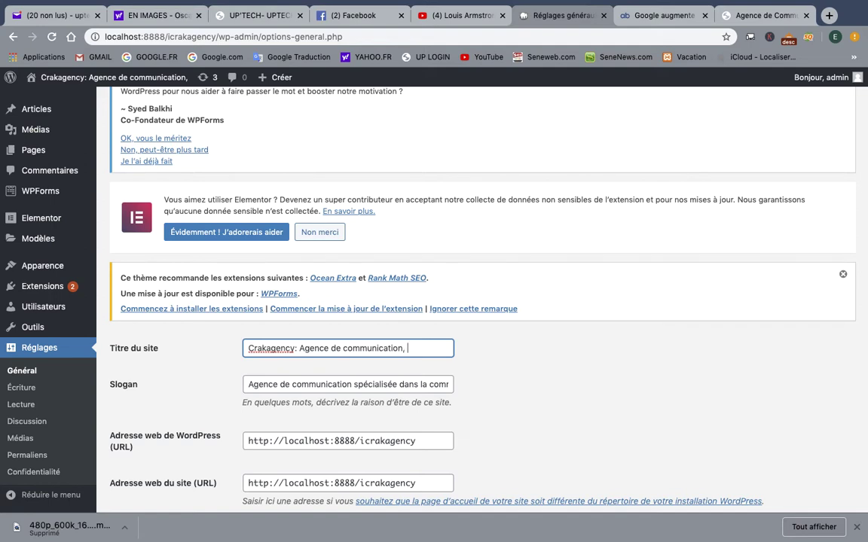
{"action": "type", "text": " ma"}
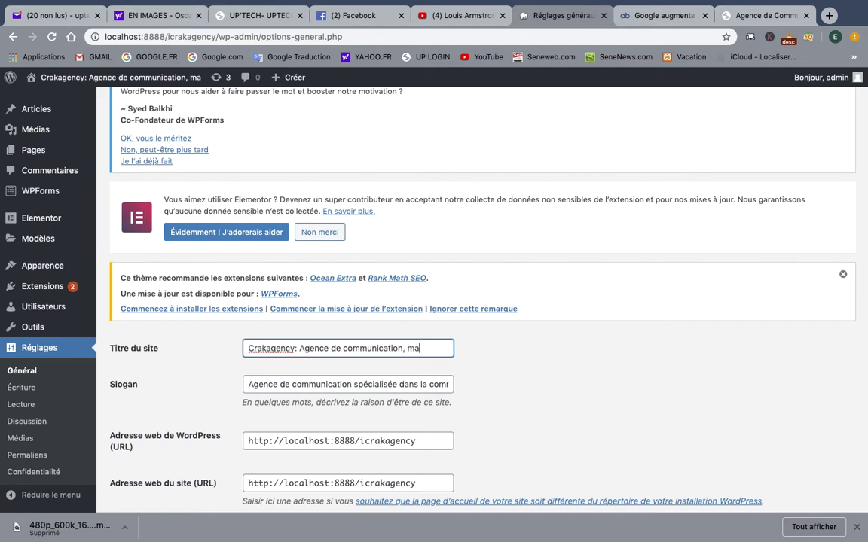
{"action": "type", "text": "rket"}
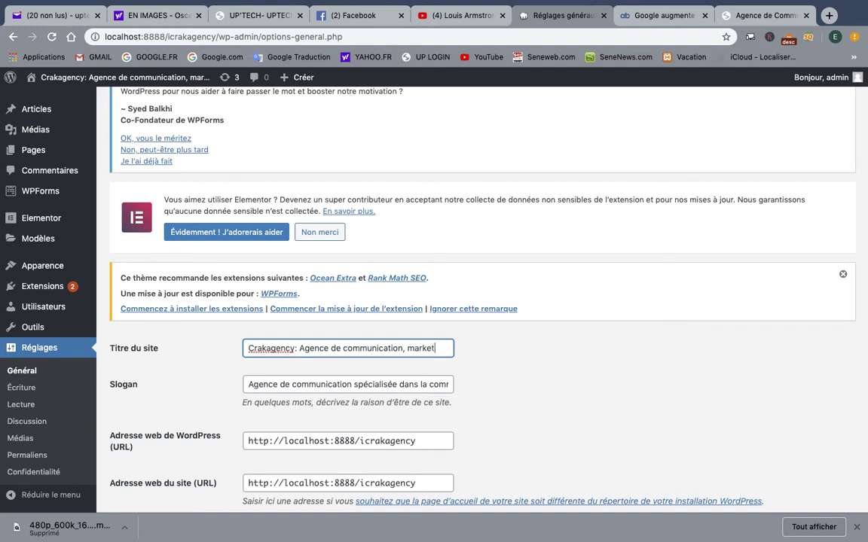
{"action": "type", "text": "ing, pu"}
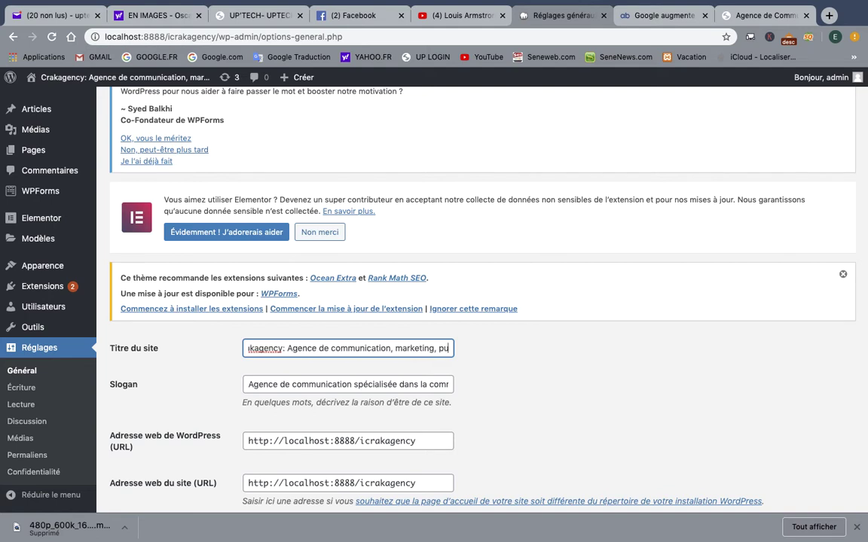
{"action": "type", "text": "blicité"}
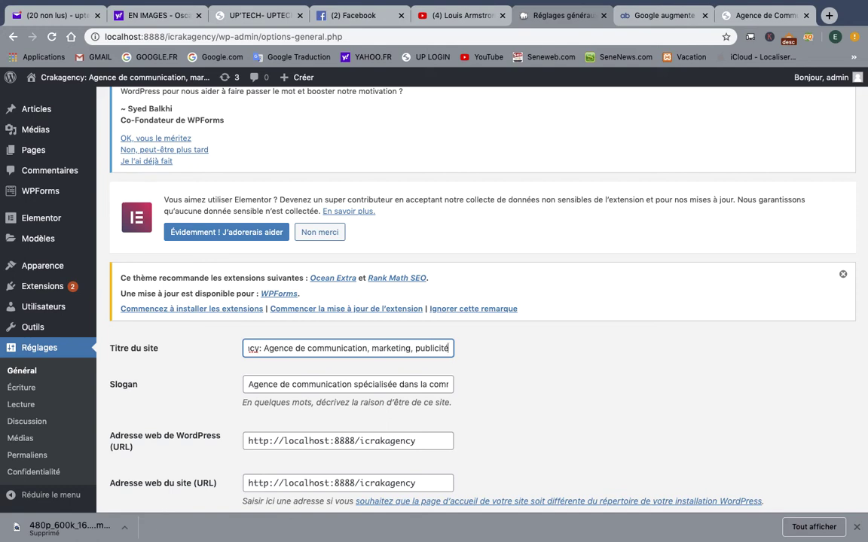
{"action": "key", "text": "End"}
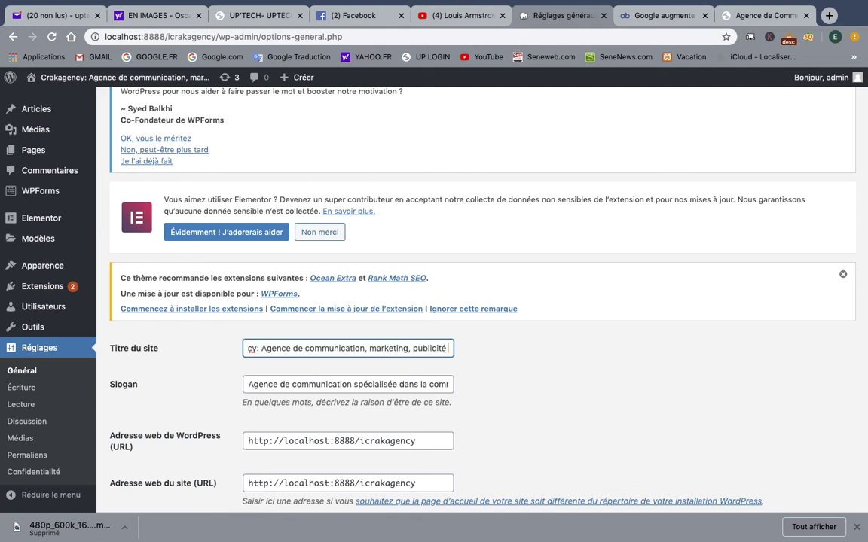
{"action": "type", "text": "s"}
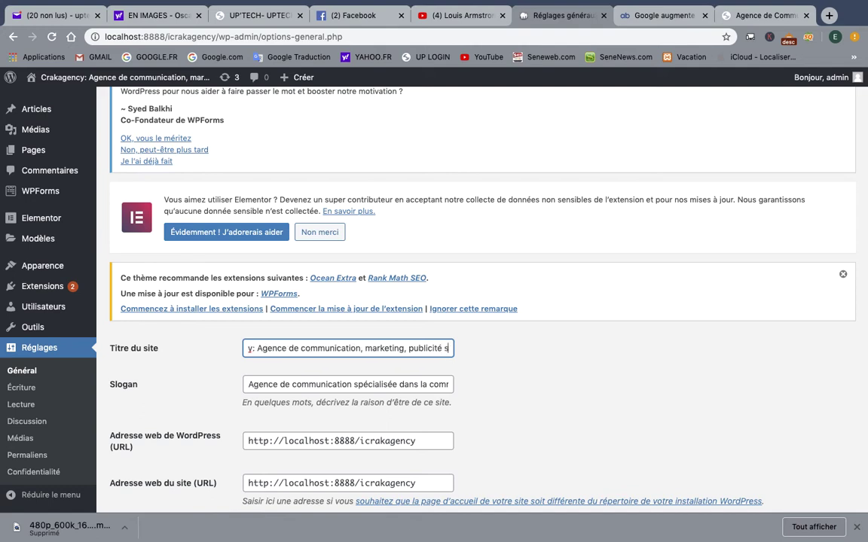
{"action": "type", "text": "énegal"}
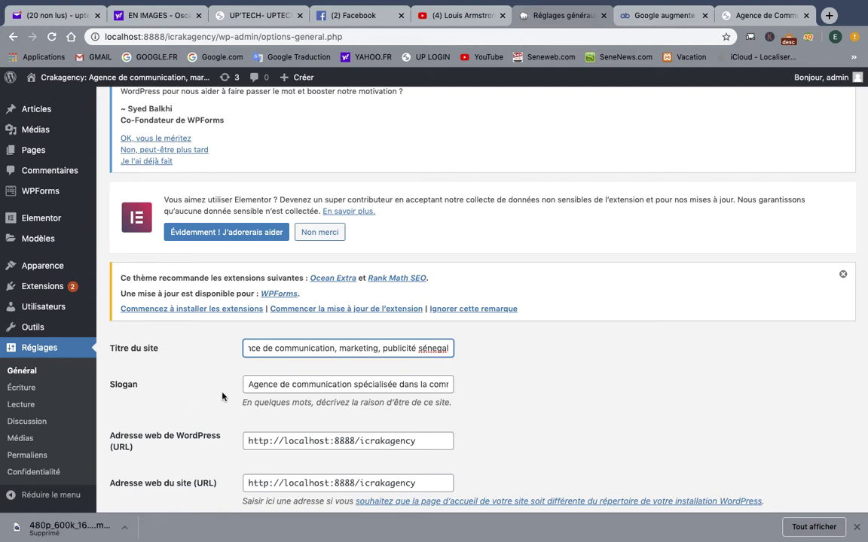
Read the site's slogan through to the end of its text
{"action": "left_click", "coordinate": [253, 385]}
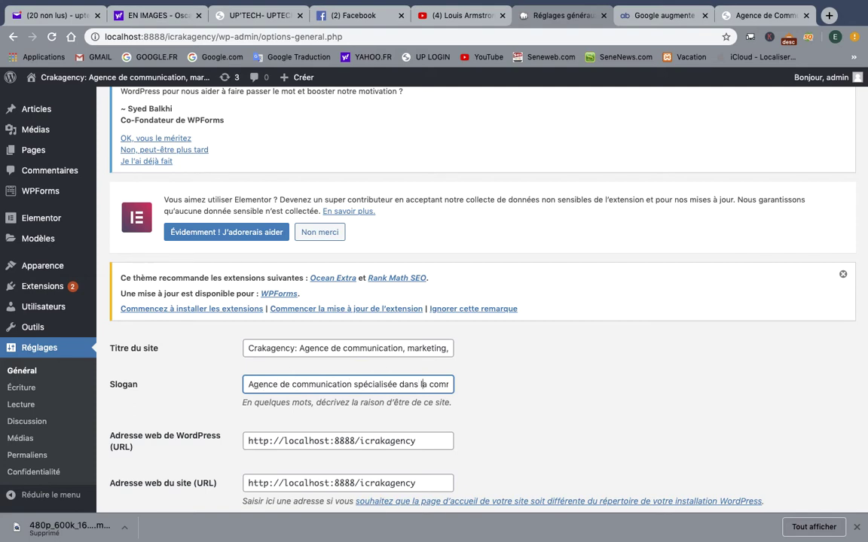
{"action": "scroll", "coordinate": [399, 384], "scroll_direction": "right", "scroll_amount": 3}
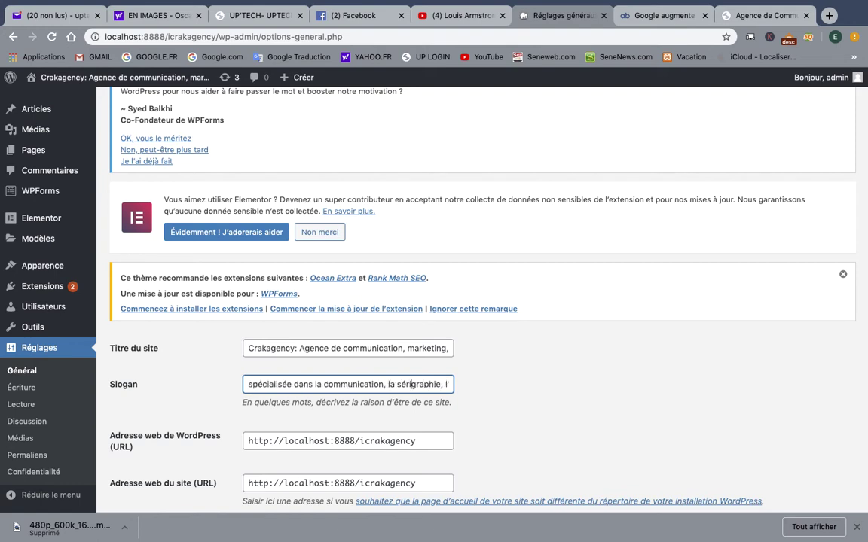
{"action": "scroll", "coordinate": [392, 384], "scroll_direction": "right", "scroll_amount": 3}
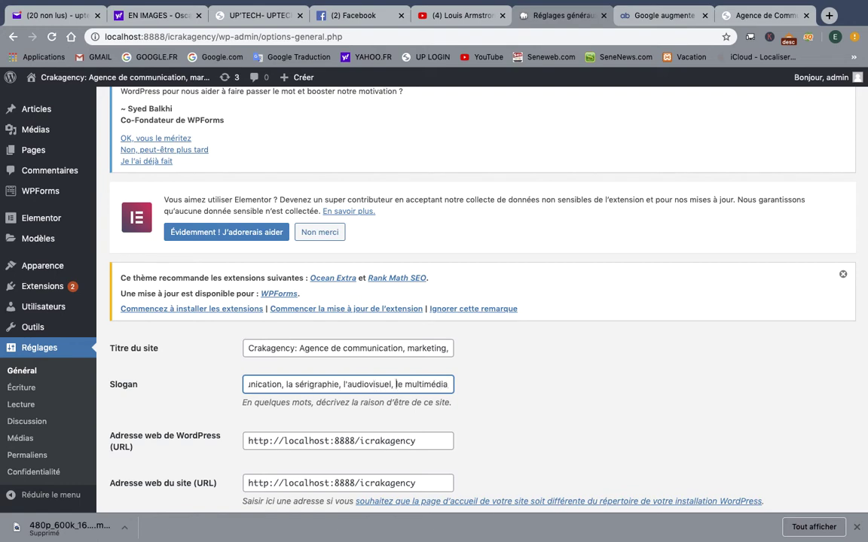
{"action": "scroll", "coordinate": [400, 384], "scroll_direction": "right", "scroll_amount": 2}
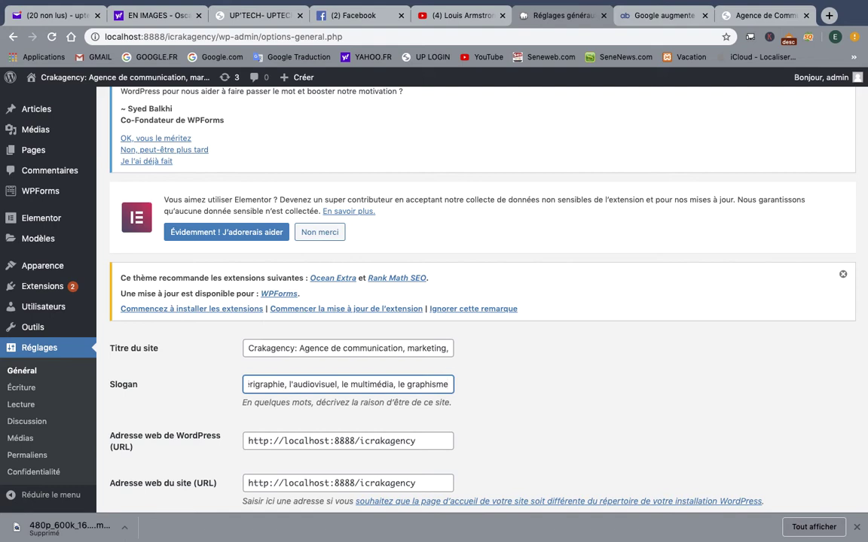
Open the media library and look over the uploaded images
{"action": "left_click", "coordinate": [46, 139]}
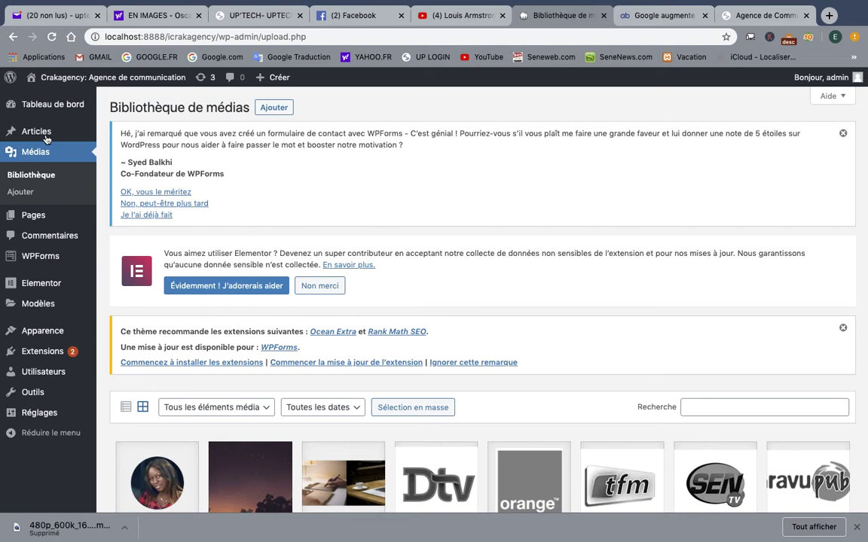
{"action": "scroll", "coordinate": [413, 314], "scroll_direction": "down", "scroll_amount": 5}
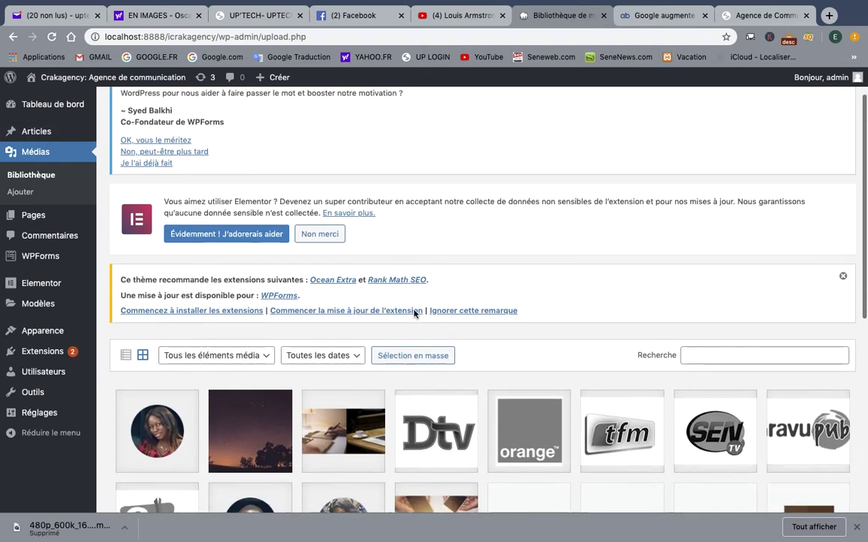
{"action": "scroll", "coordinate": [414, 314], "scroll_direction": "down", "scroll_amount": 6}
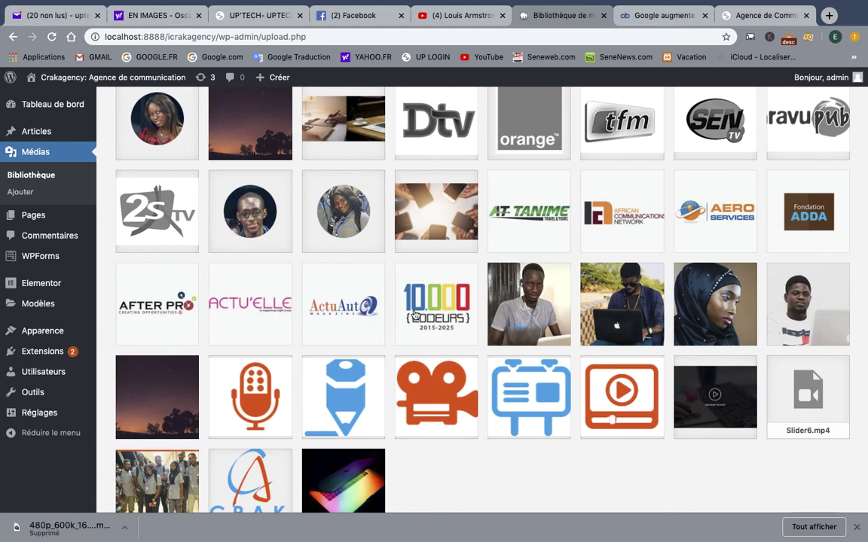
{"action": "scroll", "coordinate": [393, 382], "scroll_direction": "up", "scroll_amount": 5}
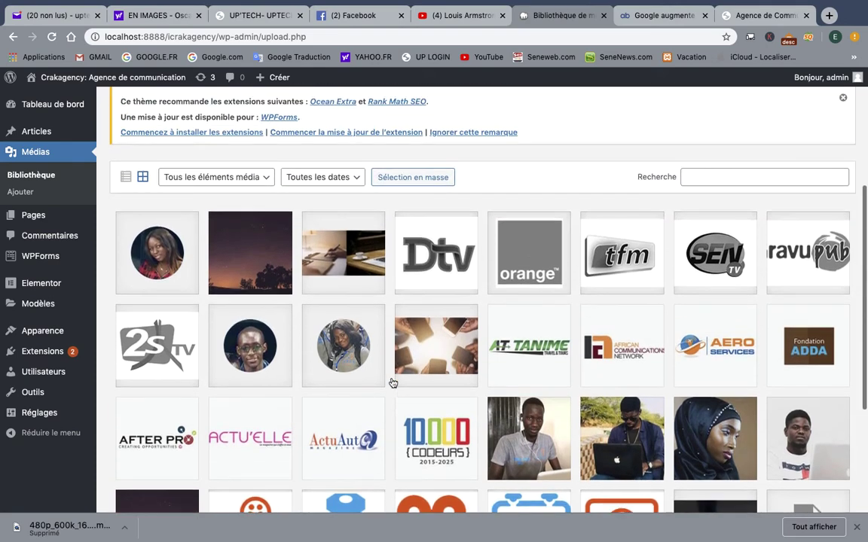
{"action": "scroll", "coordinate": [394, 382], "scroll_direction": "down", "scroll_amount": 6}
{"action": "scroll", "coordinate": [393, 380], "scroll_direction": "up", "scroll_amount": 3}
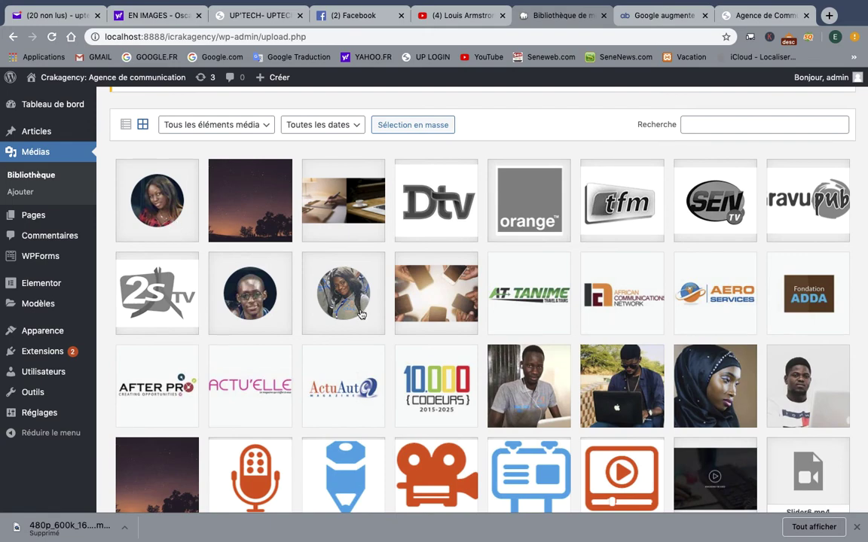
{"action": "scroll", "coordinate": [360, 309], "scroll_direction": "down", "scroll_amount": 4}
{"action": "scroll", "coordinate": [361, 311], "scroll_direction": "up", "scroll_amount": 5}
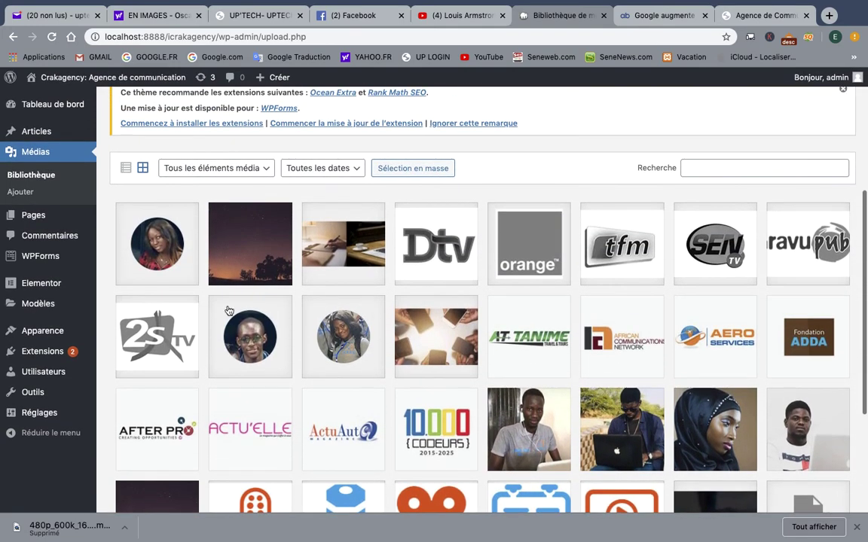
Set the alternative text of the first round portrait in the library to "temoignage client gueum sa bop" and close its details
{"action": "left_click", "coordinate": [153, 229]}
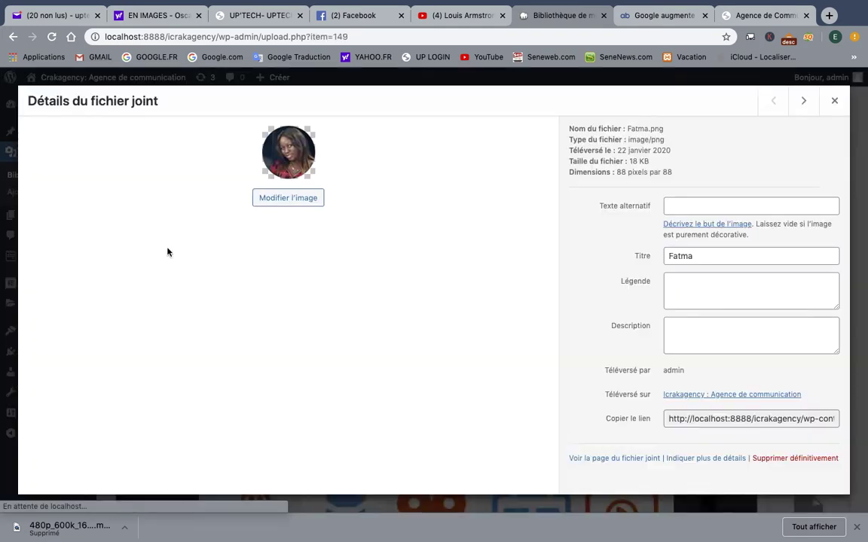
{"action": "left_click", "coordinate": [685, 207]}
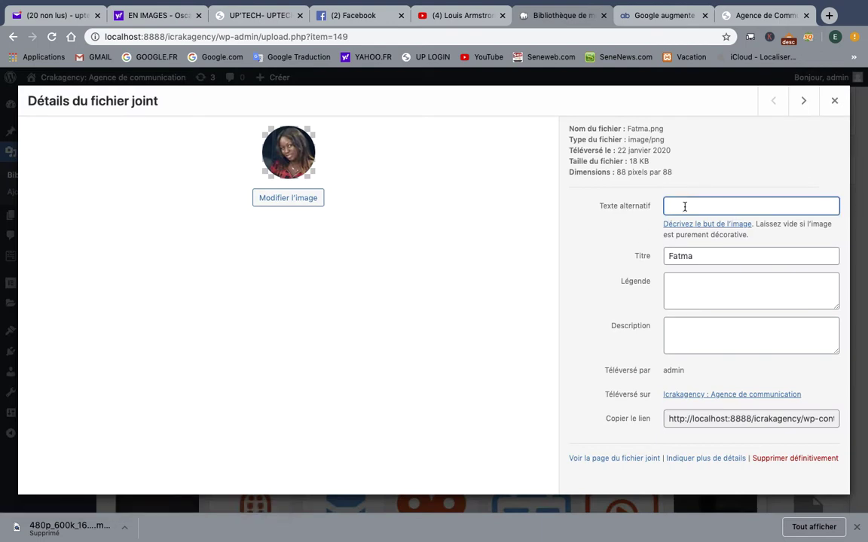
{"action": "type", "text": "temoignage client"}
{"action": "type", "text": "guem"}
{"action": "key", "text": "BackSpace"}
{"action": "type", "text": "um sa"}
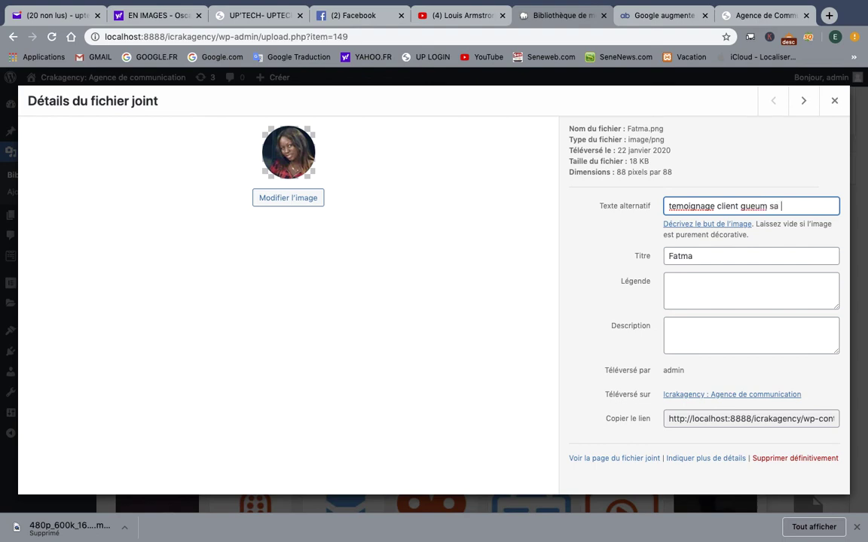
{"action": "type", "text": " bop"}
{"action": "key", "text": "Escape"}
{"action": "left_click", "coordinate": [493, 0]}
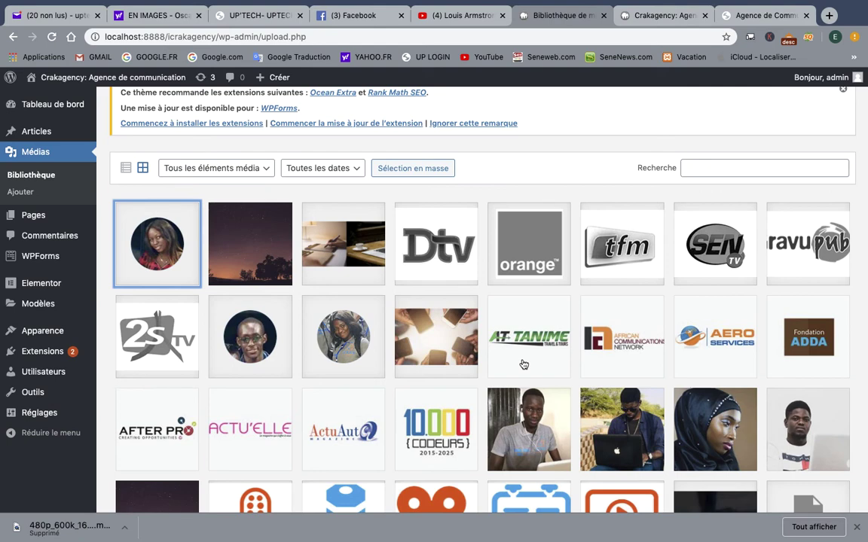
Reopen the first portrait's details to check its alternative text, and compare it with that of Slider4.jpg
{"action": "left_click", "coordinate": [161, 243]}
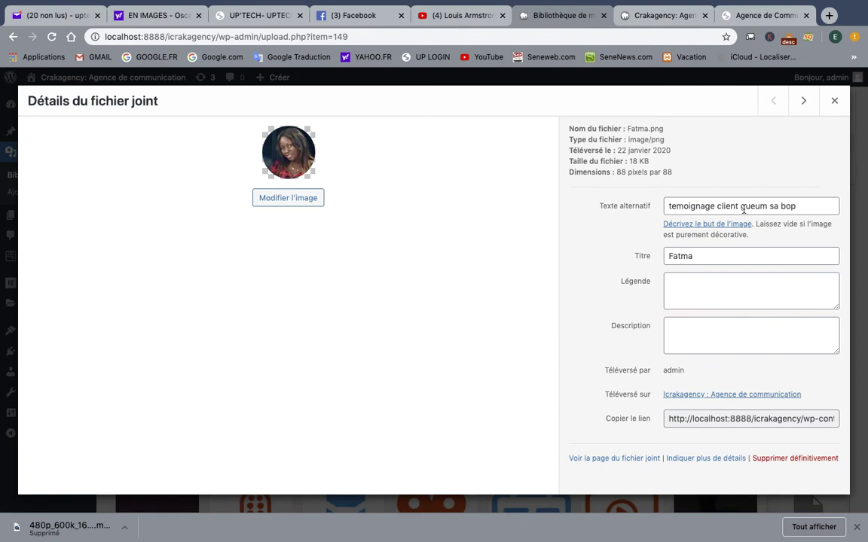
{"action": "left_click_drag", "start_coordinate": [739, 206], "coordinate": [797, 210]}
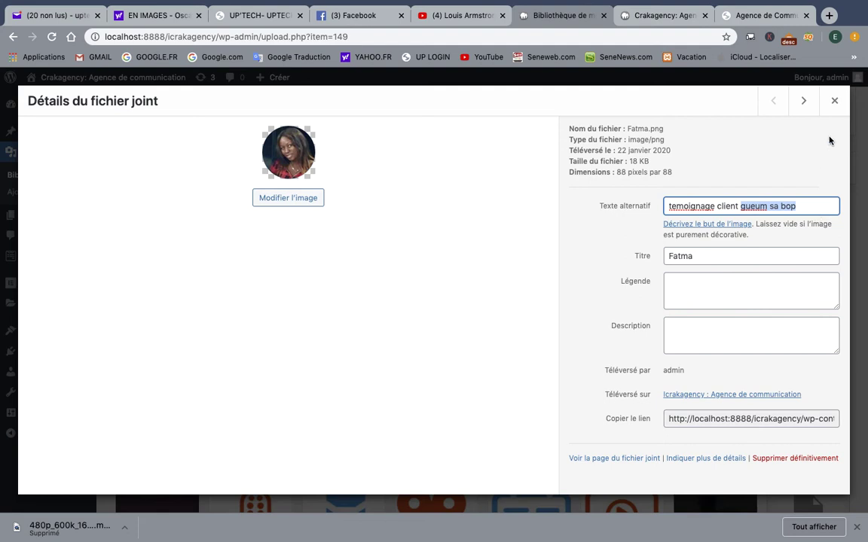
{"action": "left_click", "coordinate": [803, 101]}
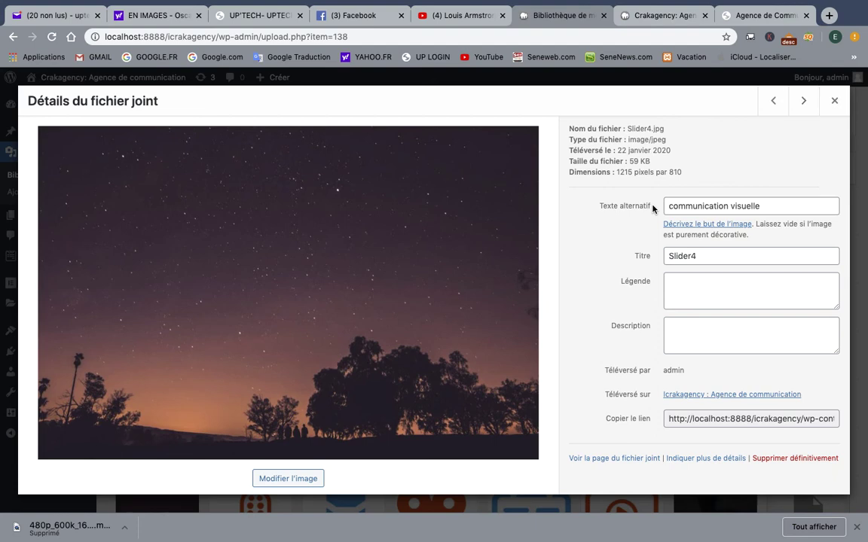
{"action": "left_click_drag", "start_coordinate": [600, 207], "coordinate": [649, 208]}
{"action": "left_click", "coordinate": [650, 209]}
Go through the details of the following media files up to rea8.jpg, checking each one's alternative text
{"action": "left_click", "coordinate": [803, 103]}
{"action": "left_click", "coordinate": [803, 102]}
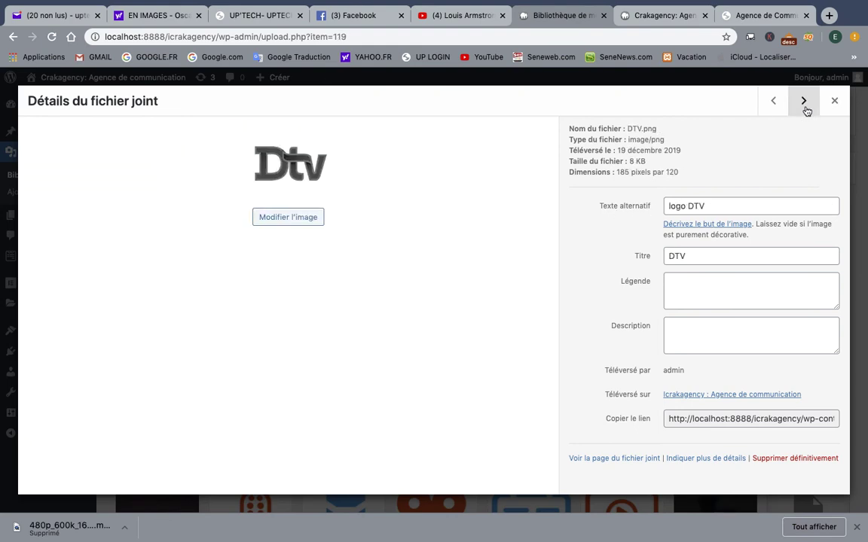
{"action": "left_click", "coordinate": [804, 102]}
{"action": "left_click", "coordinate": [805, 106]}
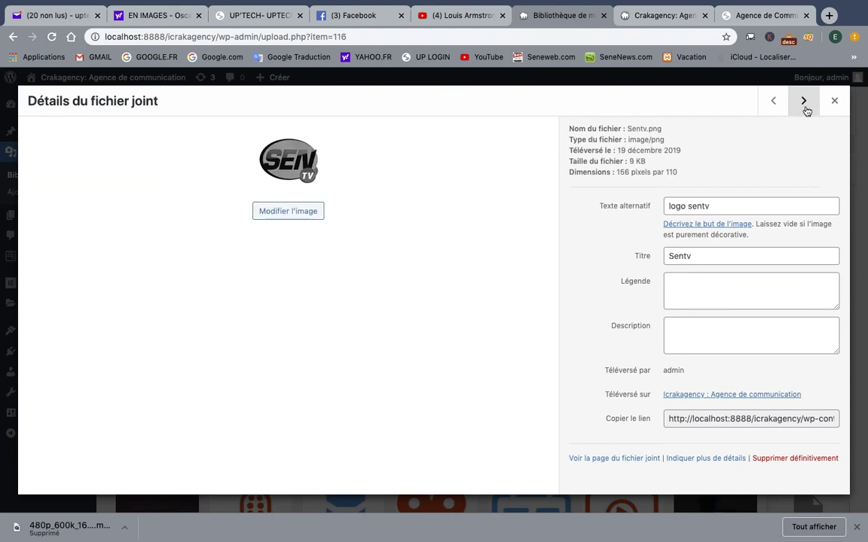
{"action": "left_click", "coordinate": [804, 107]}
{"action": "left_click", "coordinate": [804, 106]}
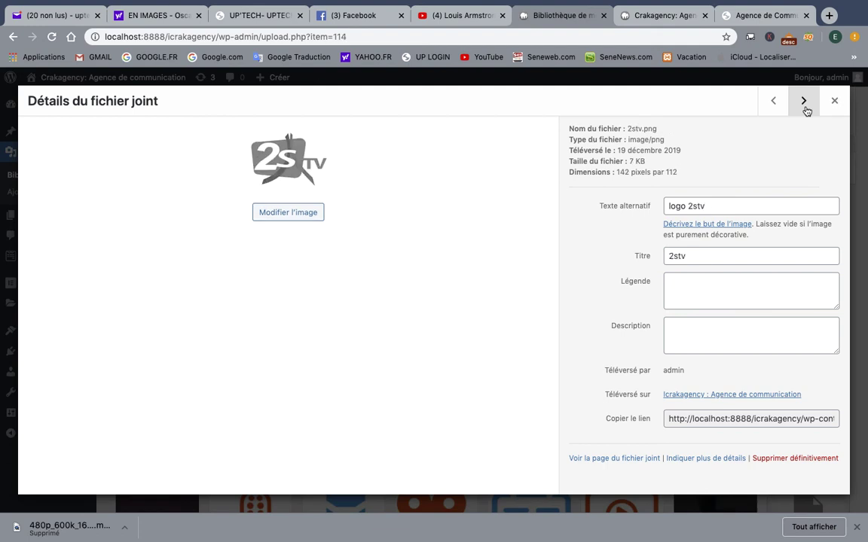
{"action": "left_click", "coordinate": [805, 106]}
{"action": "left_click", "coordinate": [804, 106]}
{"action": "left_click", "coordinate": [804, 107]}
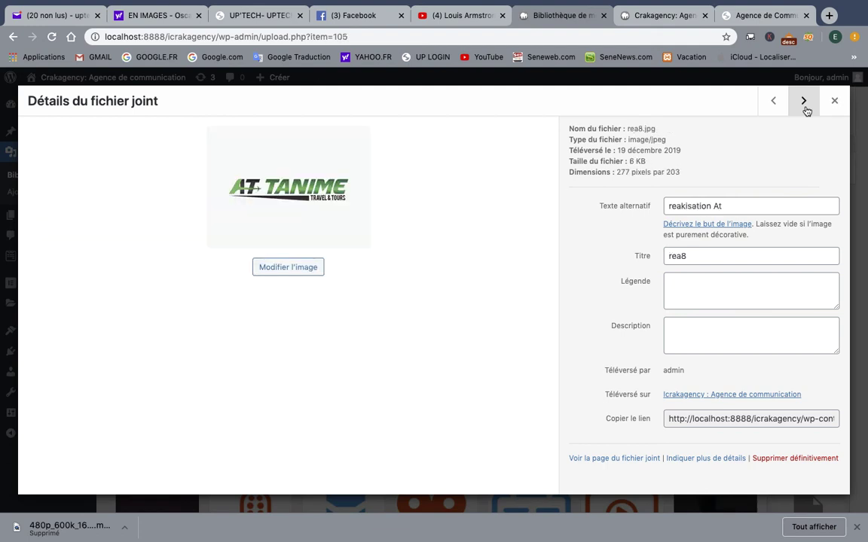
Continue through the attachment details from rea8.jpg to communication.jpg, checking the alternative text of each image
{"action": "left_click", "coordinate": [804, 107]}
{"action": "left_click", "coordinate": [804, 107]}
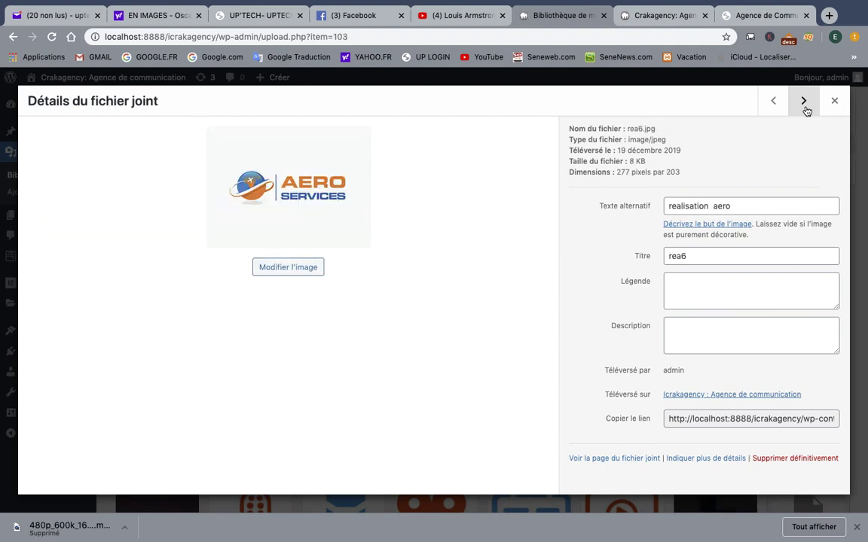
{"action": "left_click", "coordinate": [805, 107]}
{"action": "left_click", "coordinate": [805, 107]}
{"action": "left_click", "coordinate": [804, 107]}
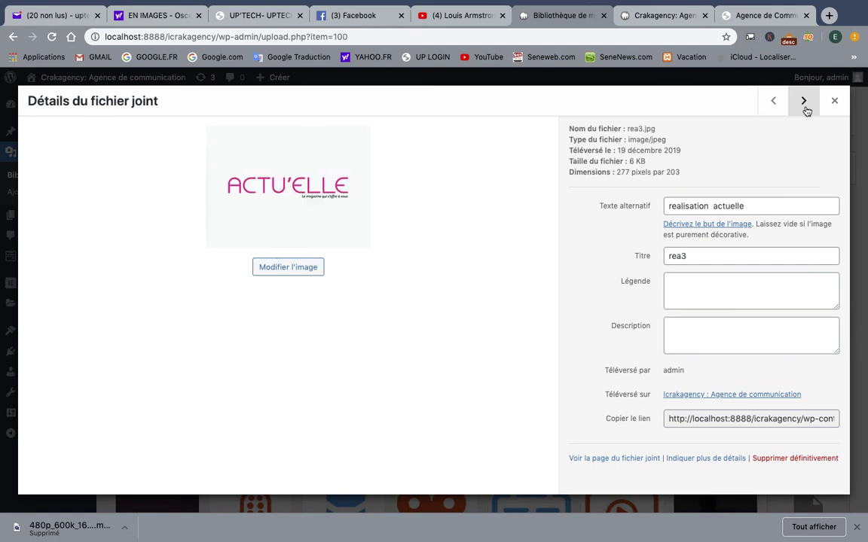
{"action": "left_click", "coordinate": [805, 107]}
{"action": "left_click", "coordinate": [804, 107]}
{"action": "left_click", "coordinate": [804, 107]}
{"action": "left_click", "coordinate": [804, 107]}
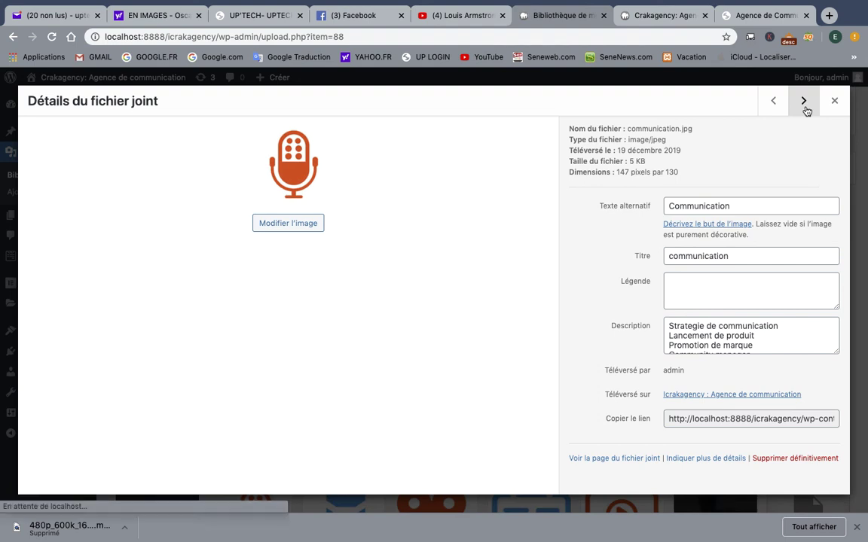
Review the titles, descriptions and alternative texts of the media after communication.jpg, including poster.jpg and Slider6.mp4, as far as presentation-equipe.jpg
{"action": "left_click", "coordinate": [804, 107]}
{"action": "left_click", "coordinate": [805, 108]}
{"action": "left_click", "coordinate": [804, 108]}
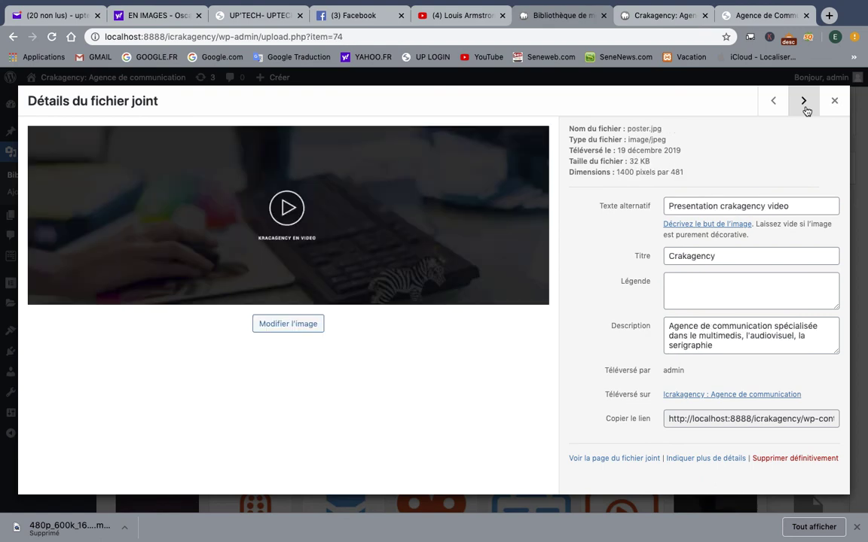
{"action": "left_click", "coordinate": [804, 108]}
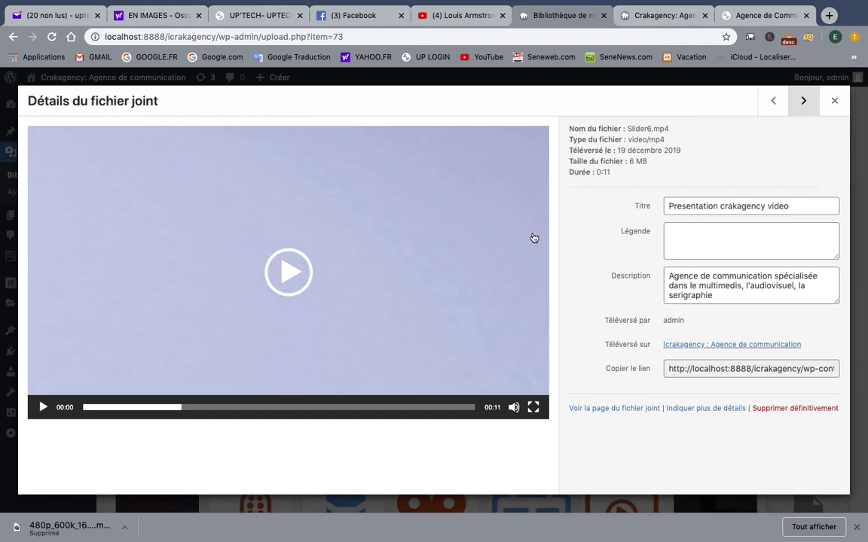
{"action": "left_click", "coordinate": [804, 103]}
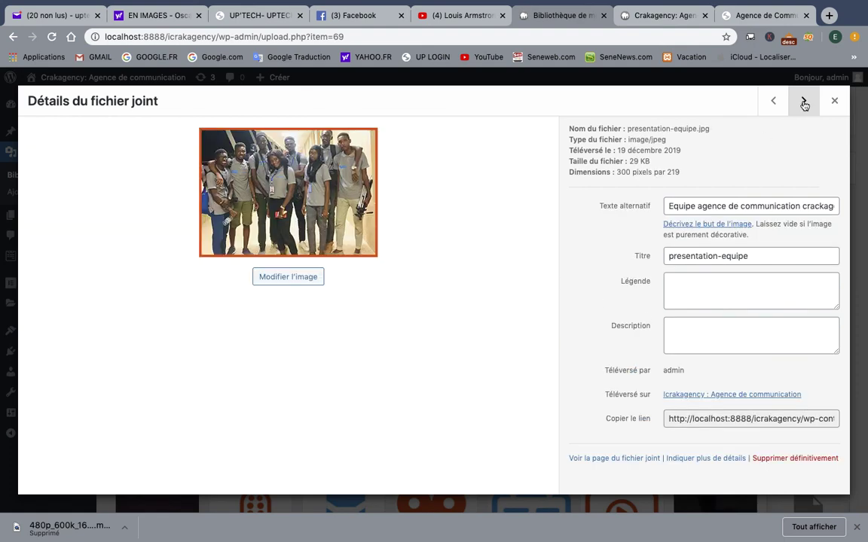